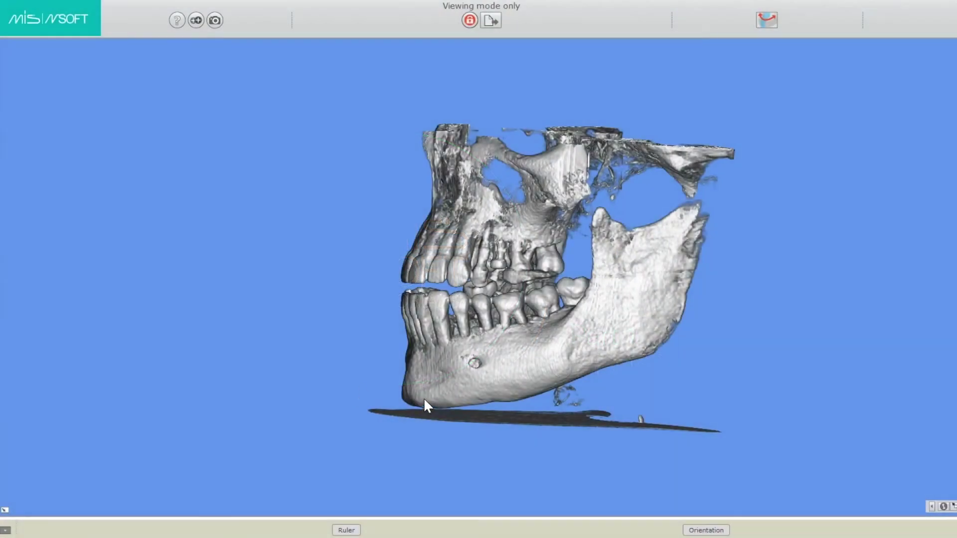
- Rotate the 3-D skull preview to another side and zoom the view
left_click_drag(442, 365, 509, 270)
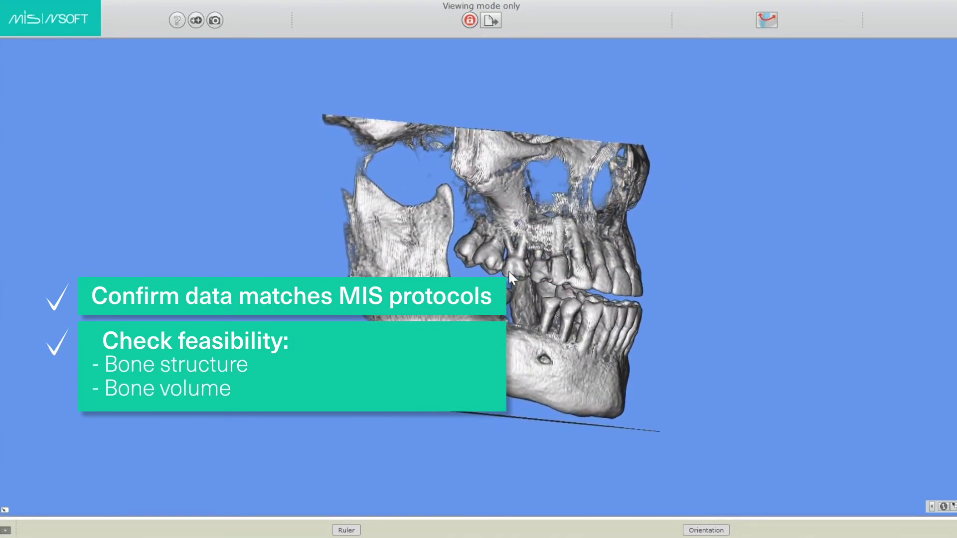
scroll(508, 269, "up", 2)
scroll(509, 270, "up", 2)
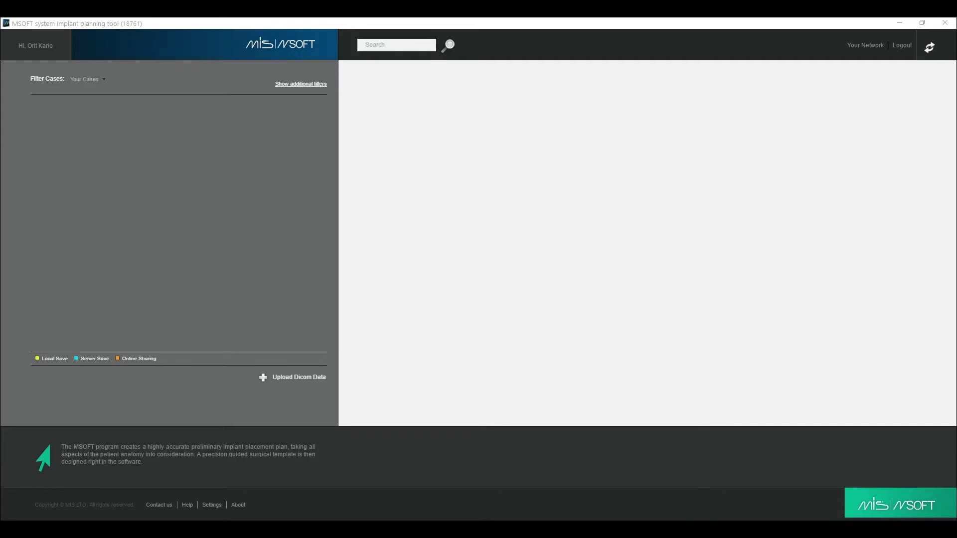
- Import the patient's CBCT scan folder from the users (U:) drive > Public with Upload Dicom Data
left_click(293, 378)
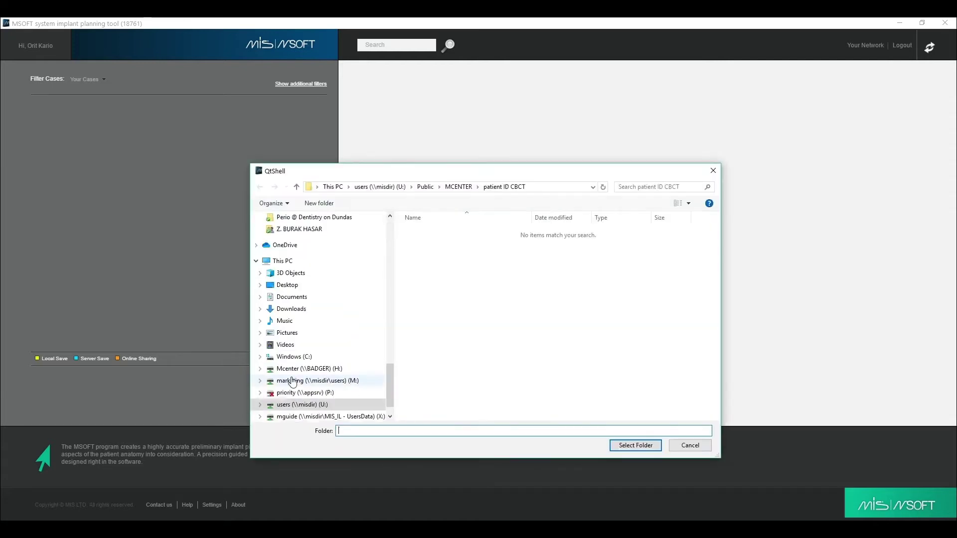
left_click(303, 393)
left_click(424, 294)
left_click(430, 295)
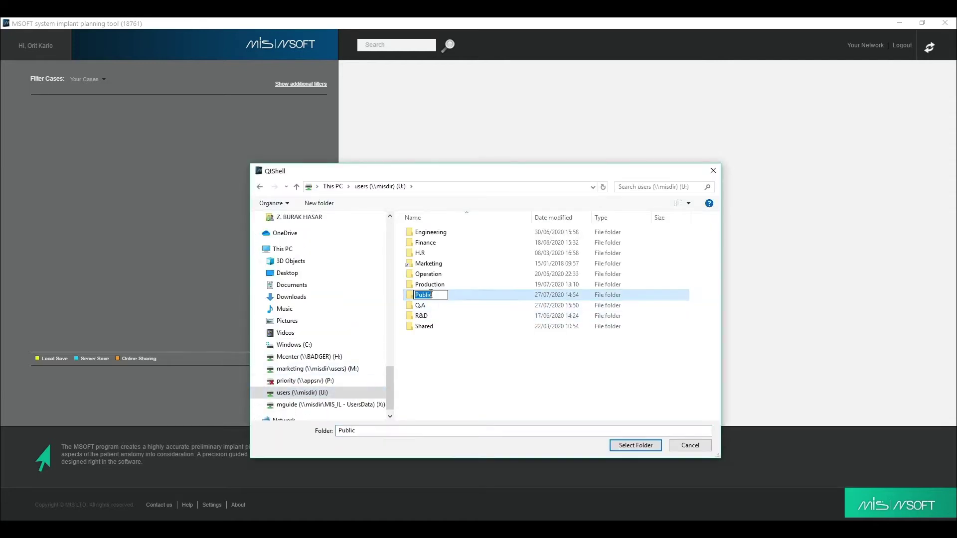
double_click(424, 294)
double_click(429, 281)
left_click(434, 336)
left_click(629, 448)
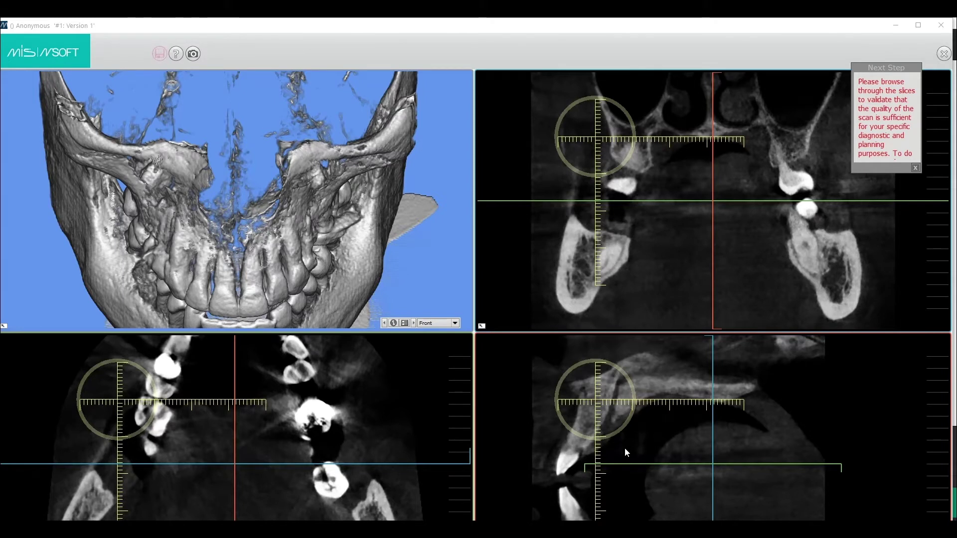
- Scroll the axial view to the mandible, pan the sagittal image up, and shift the coronal cross-section plane
scroll(360, 435, "down", 5)
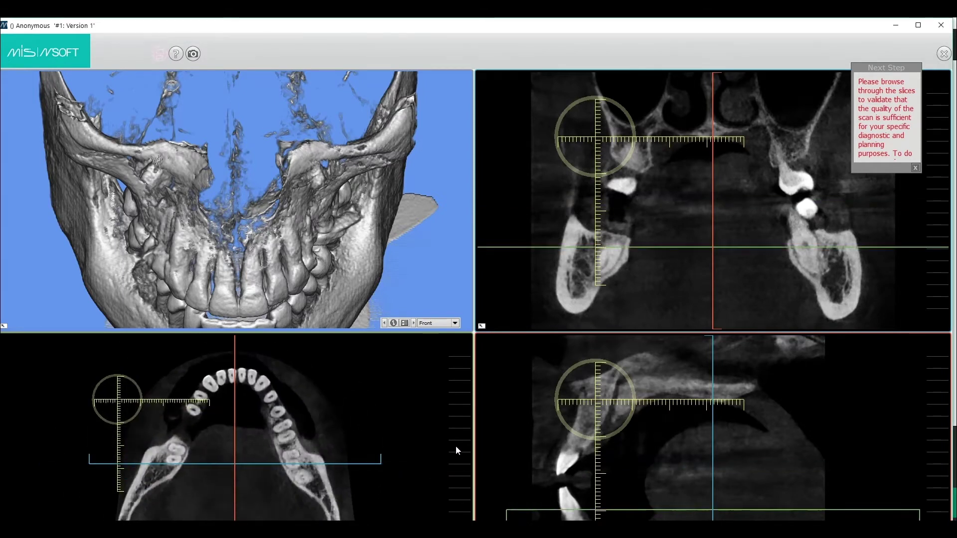
left_click_drag(513, 460, 502, 370)
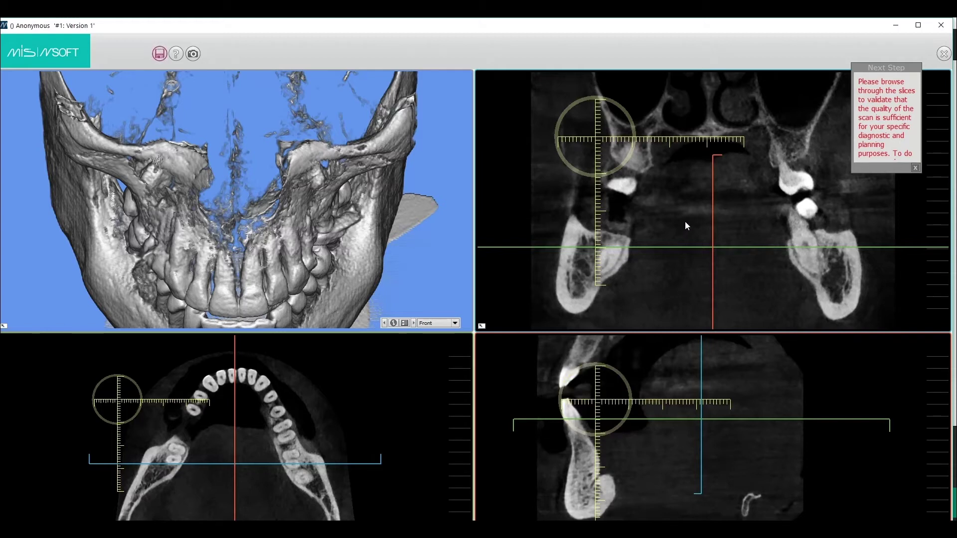
left_click_drag(712, 208, 652, 233)
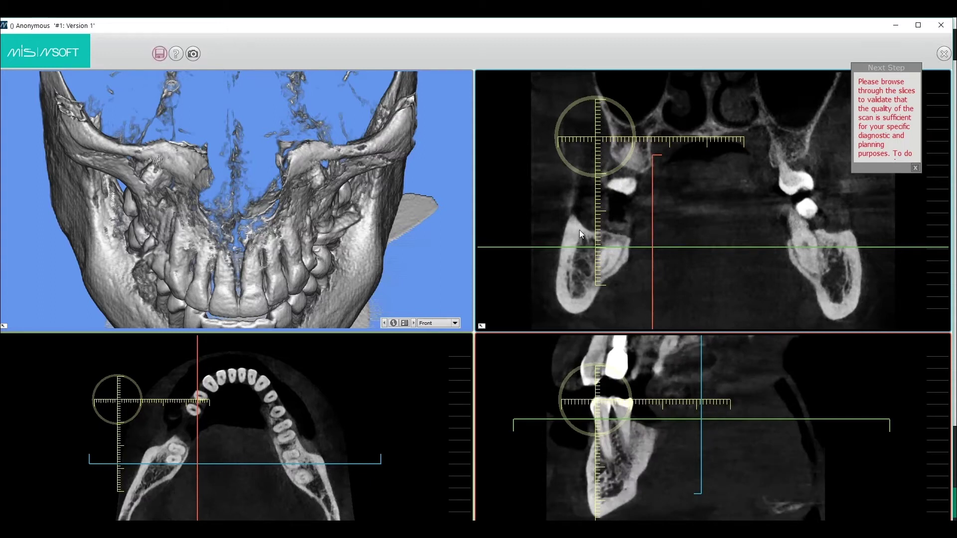
- Tilt the axial slice line obliquely to follow the lower arch and browse the resulting slices
left_click_drag(197, 362, 216, 371)
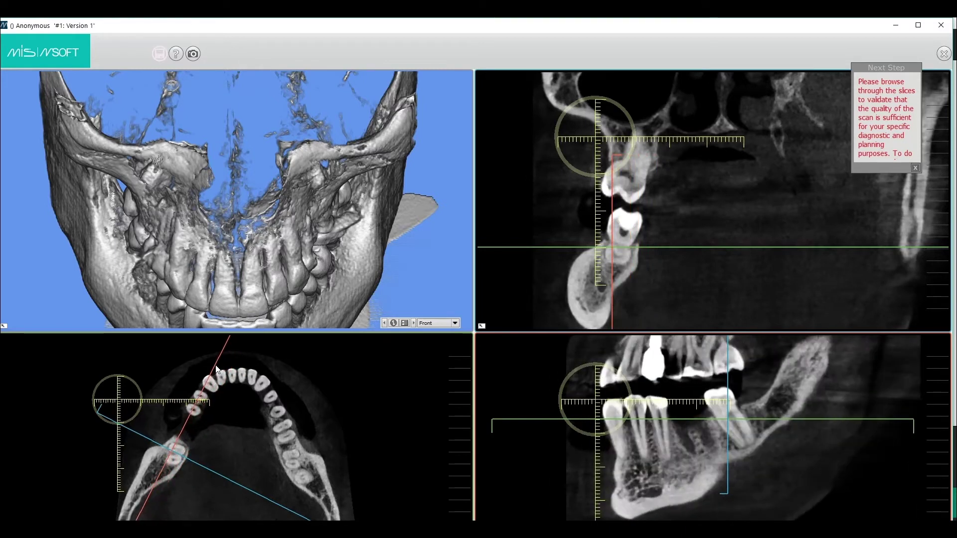
left_click_drag(148, 438, 173, 409)
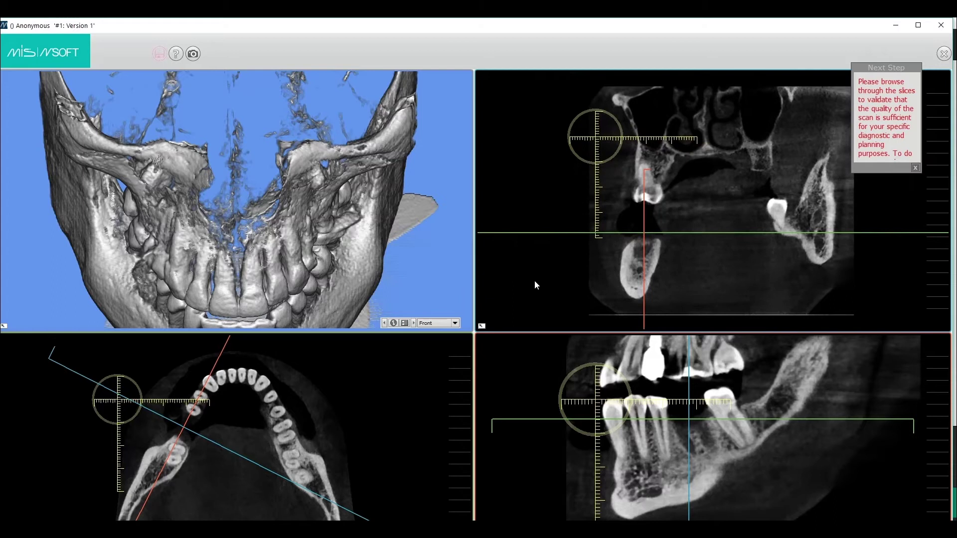
scroll(535, 281, "down", 5)
scroll(553, 249, "down", 4)
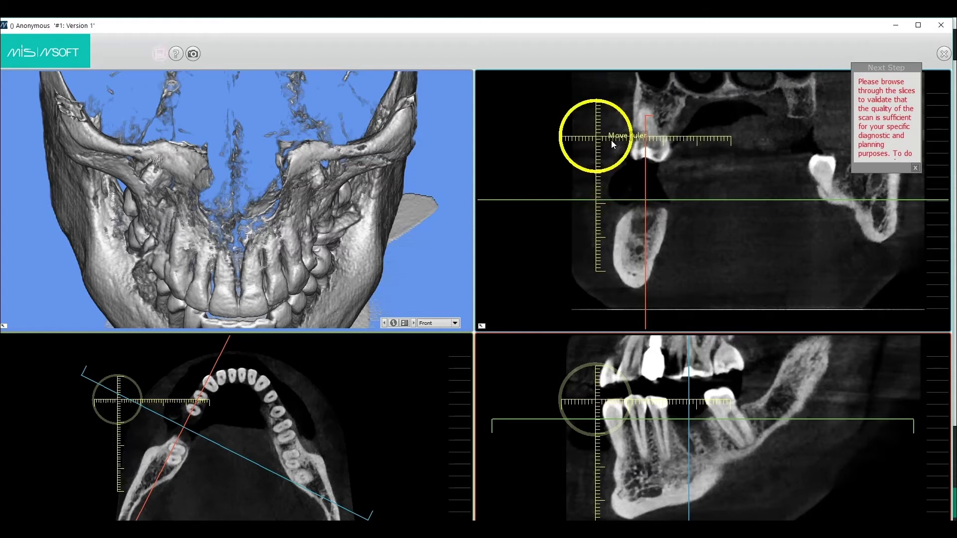
- Move and rotate the ruler onto the lower jaw bone and teeth, and lower the panoramic slice plane
left_click_drag(610, 141, 655, 208)
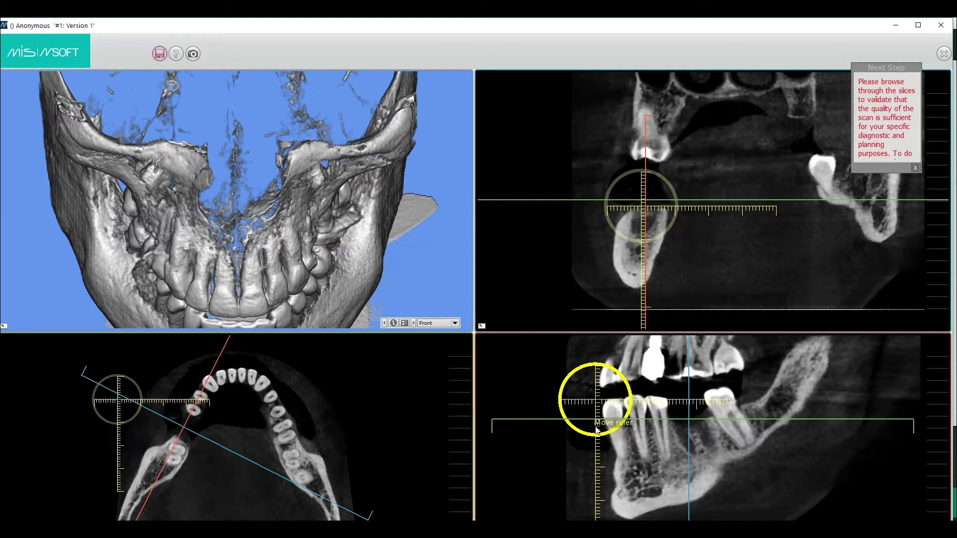
left_click_drag(600, 430, 678, 446)
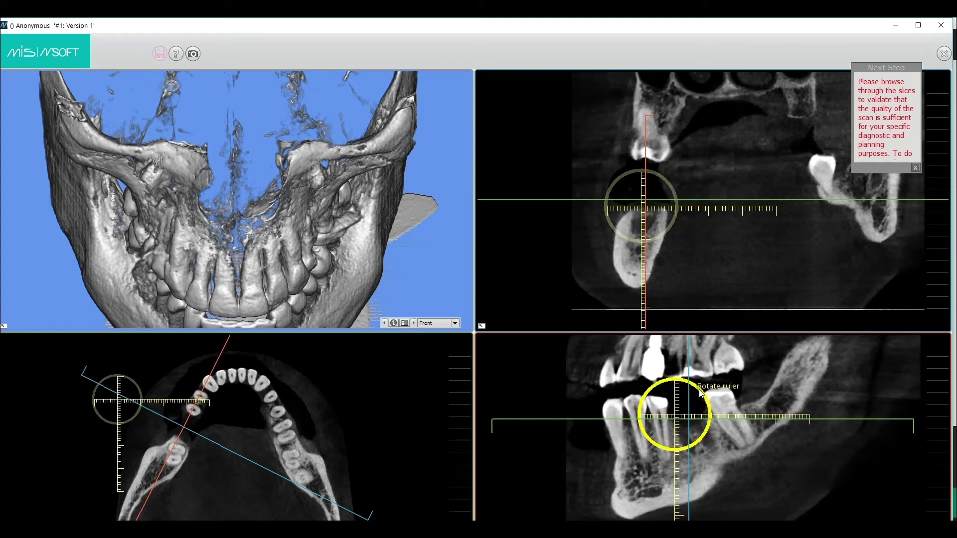
left_click_drag(692, 392, 683, 388)
left_click_drag(680, 423, 701, 413)
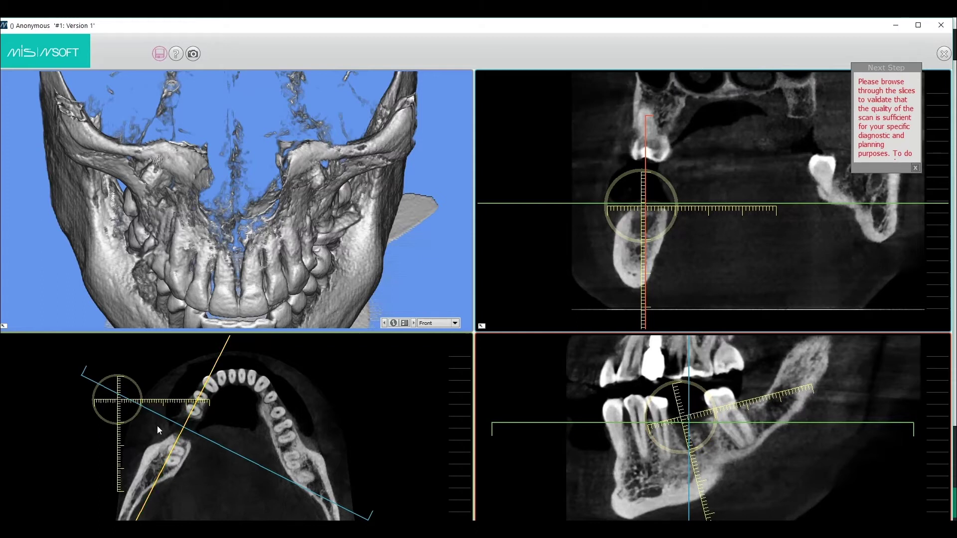
- Rotate the axial ruler to match the arch and place it over the back-tooth region
scroll(156, 422, "up", 2)
left_click_drag(141, 418, 64, 405)
left_click_drag(134, 409, 174, 437)
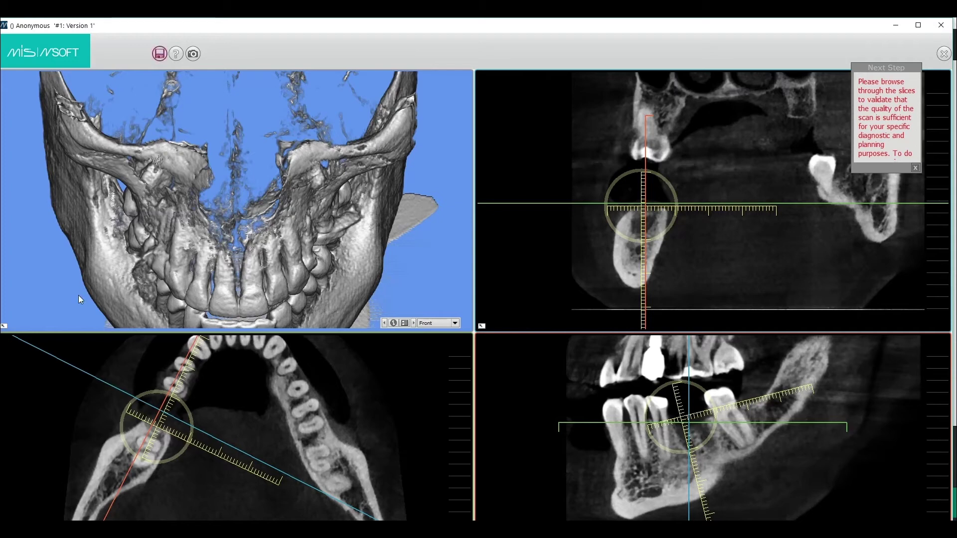
left_click_drag(78, 295, 383, 188)
- Zoom out on the angled side view of the 3-D jaw model
scroll(221, 256, "down", 5)
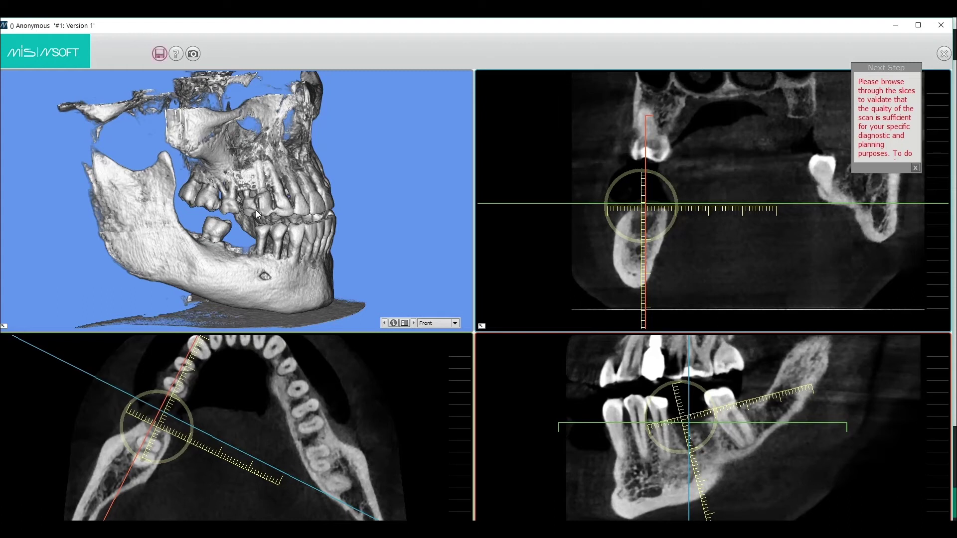
- Open the case details form from the Save icon
left_click(158, 54)
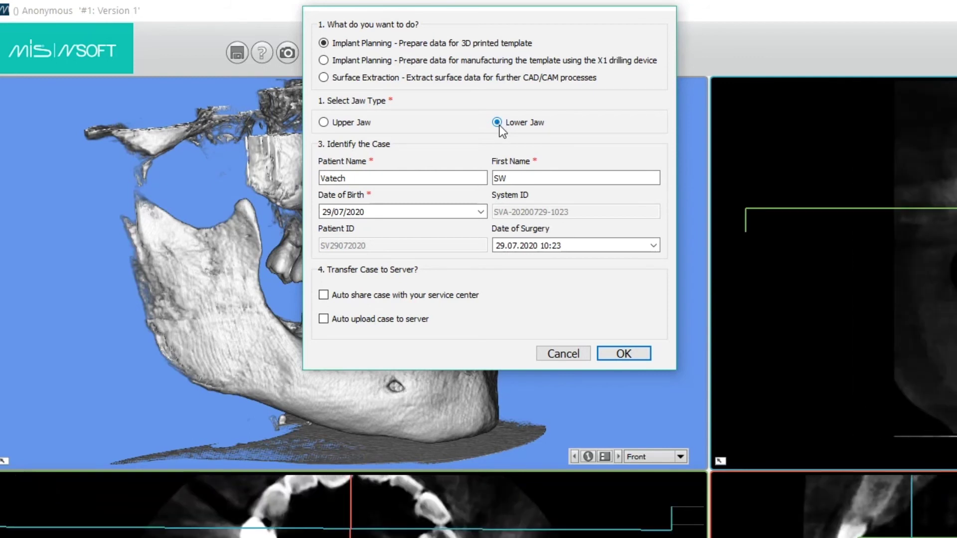
- Clear the sample patient surname and begin entering the new patient's first name
left_click_drag(352, 178, 308, 186)
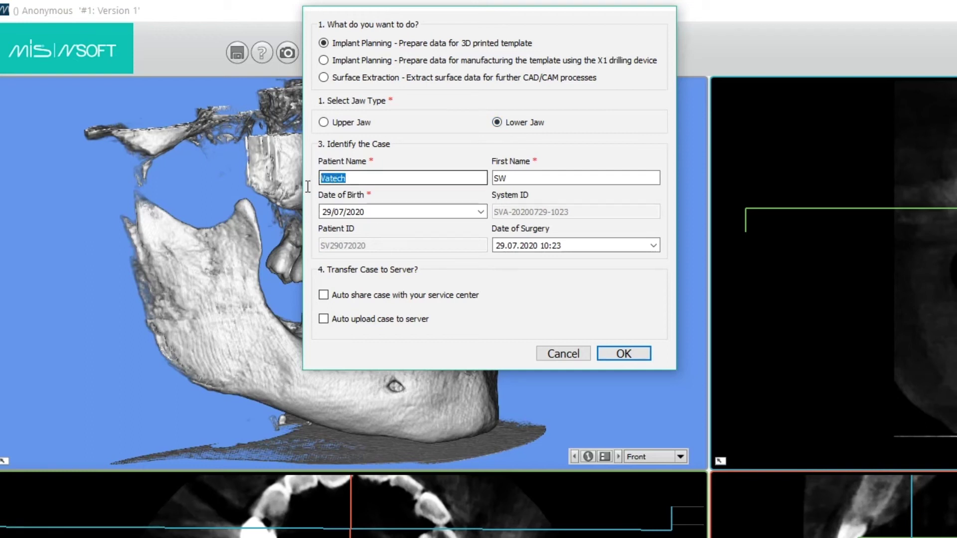
key("BackSpace")
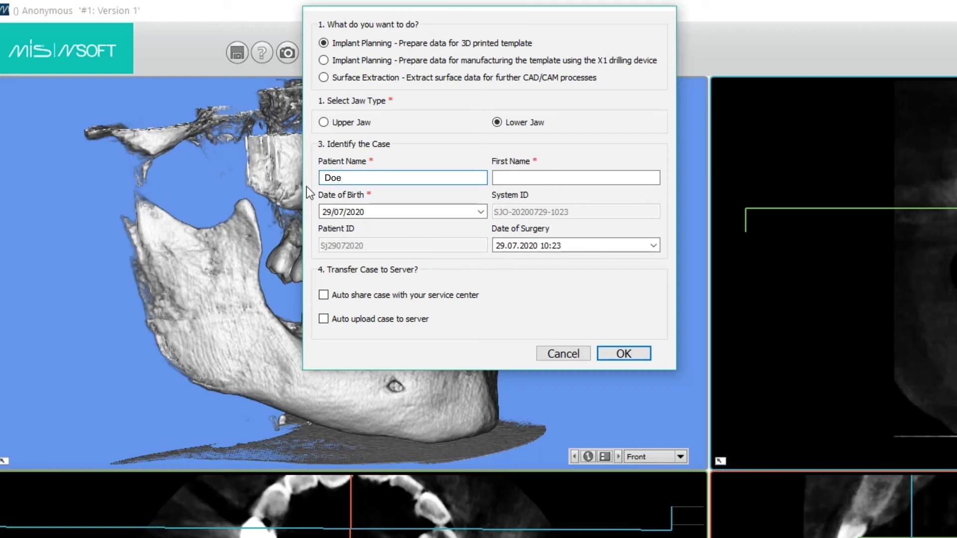
left_click(513, 177)
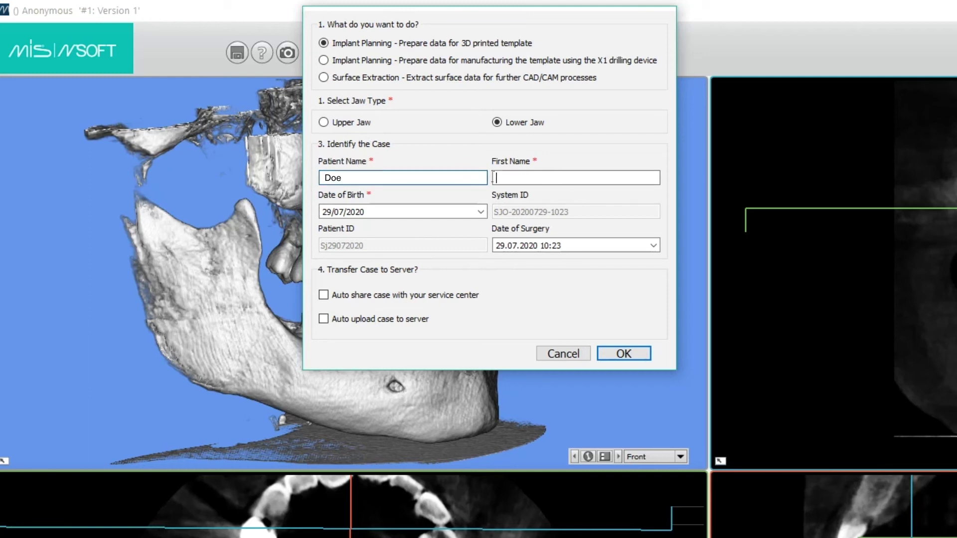
type("Jo")
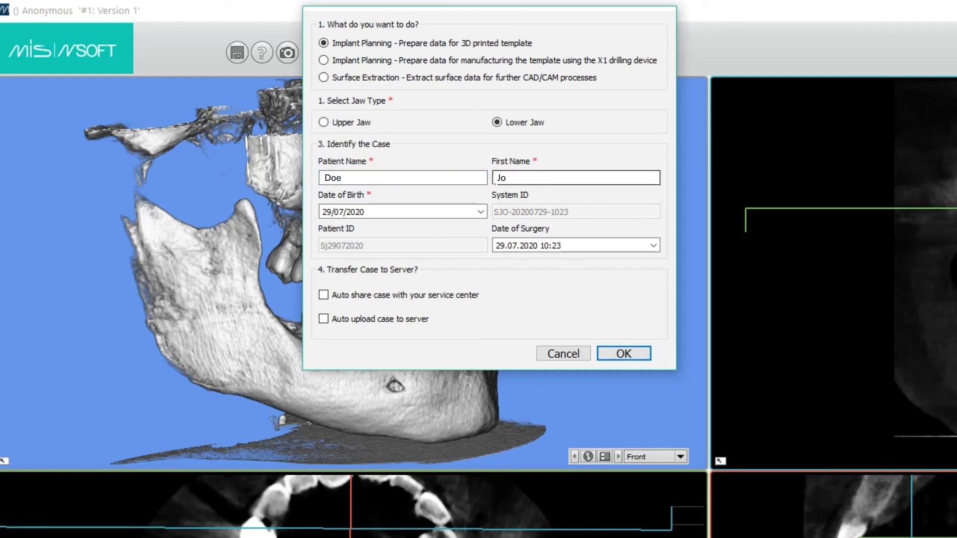
type("hn")
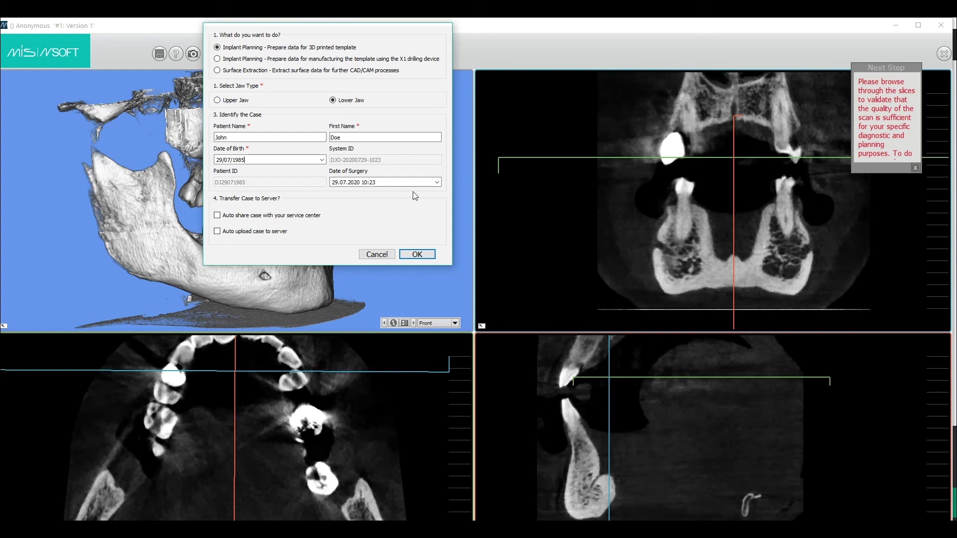
- Set the surgery date to 13 August 2020 and enable Auto upload case to server
left_click(439, 182)
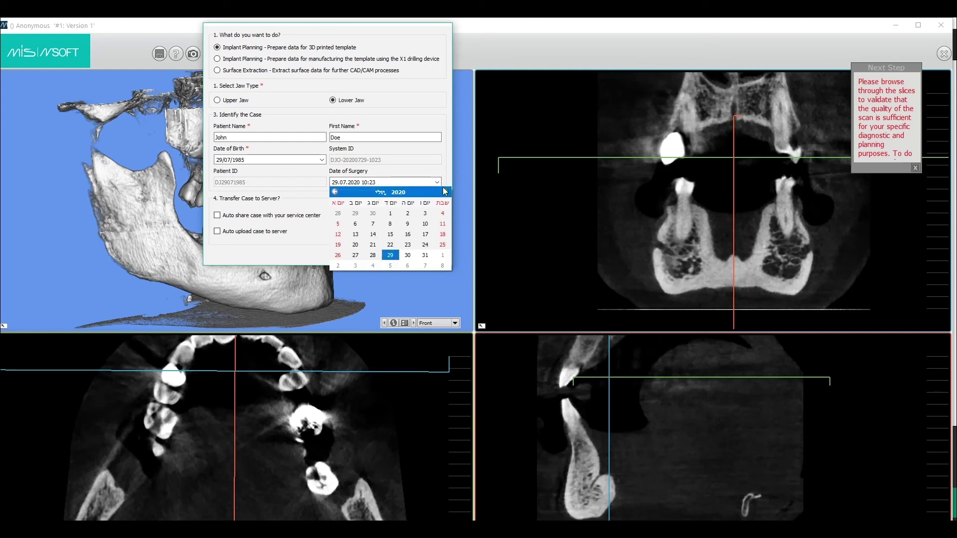
left_click(446, 192)
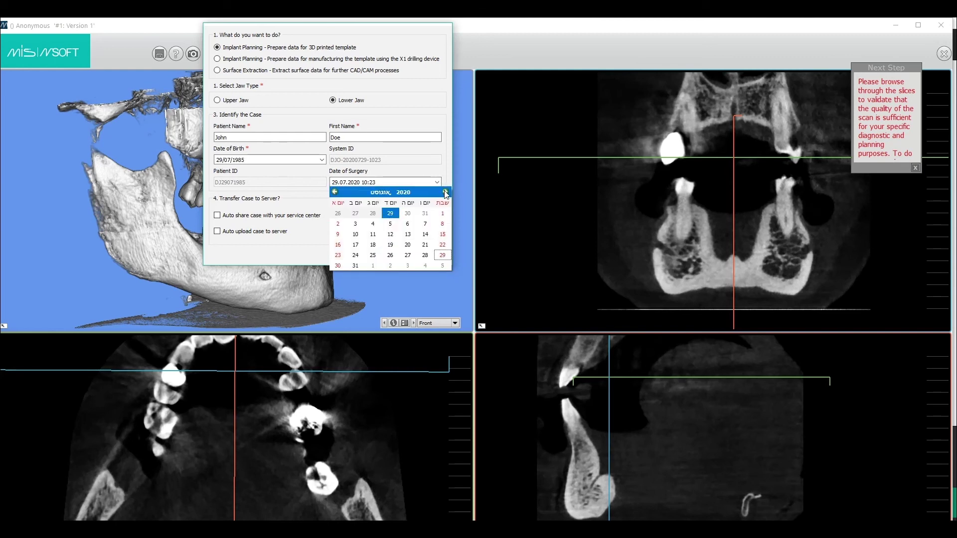
left_click(408, 234)
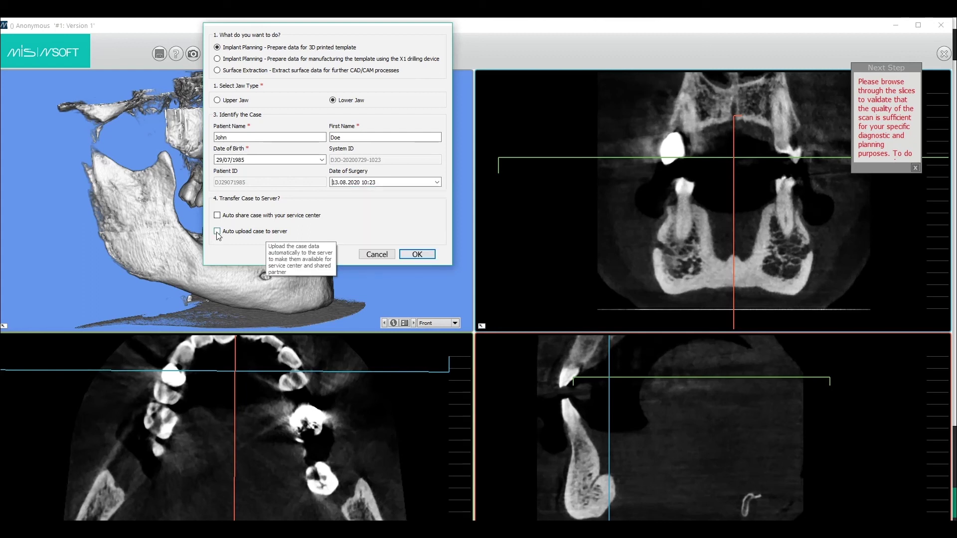
left_click(218, 231)
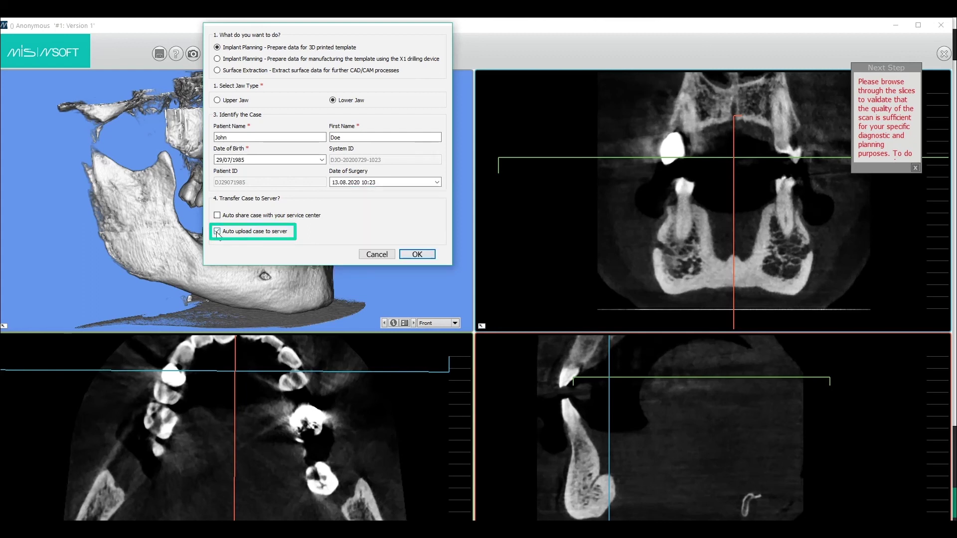